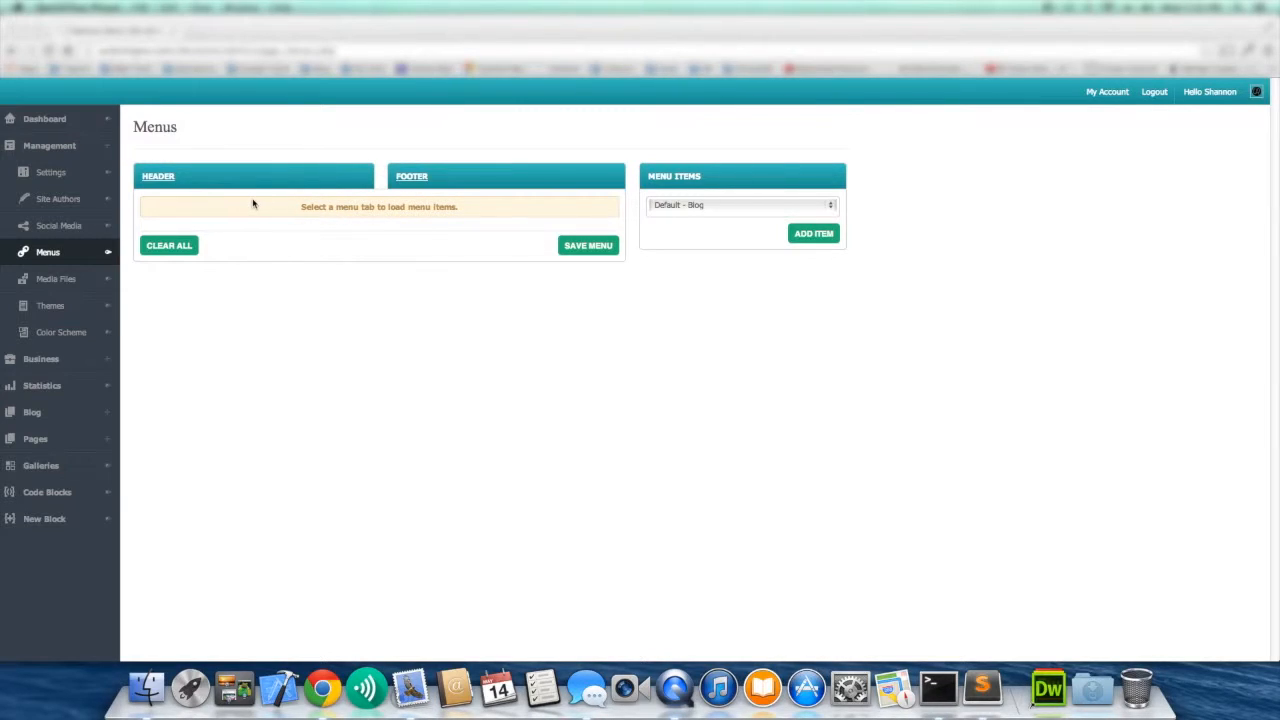
Open the header menu and add the default Home, Blog and Contact items to it.
{"action": "left_click", "coordinate": [166, 177]}
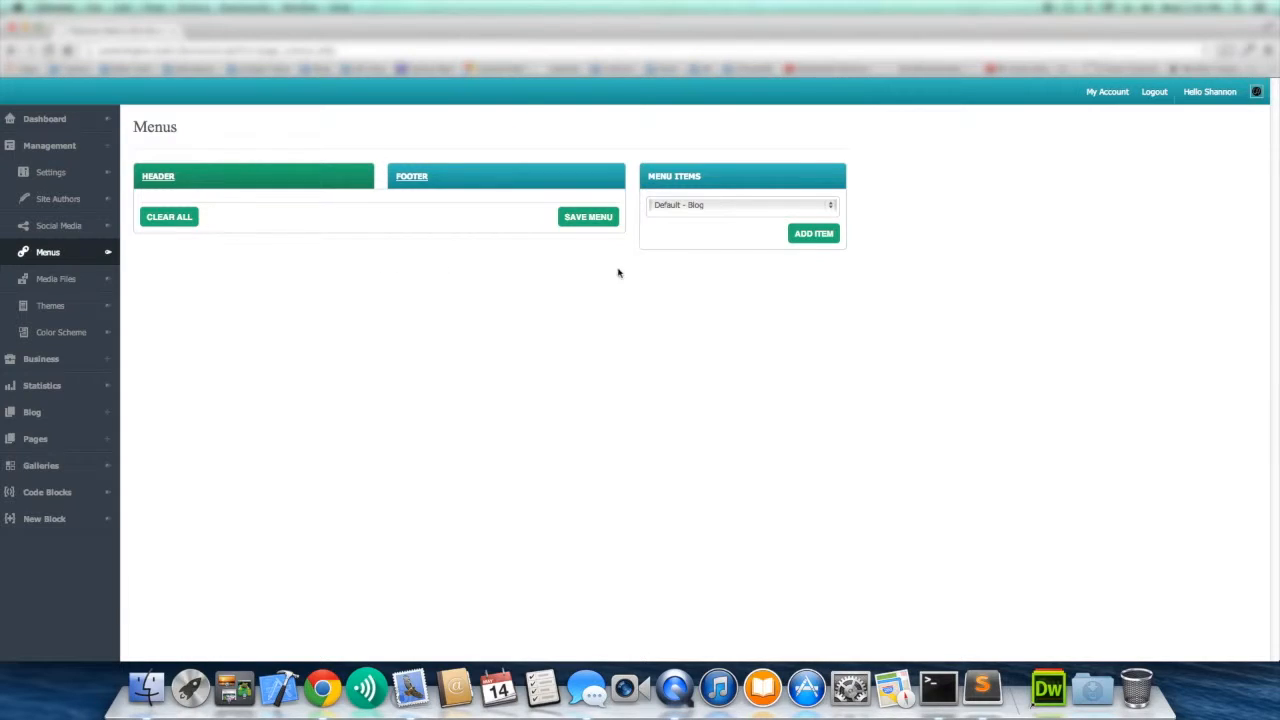
{"action": "left_click", "coordinate": [699, 205]}
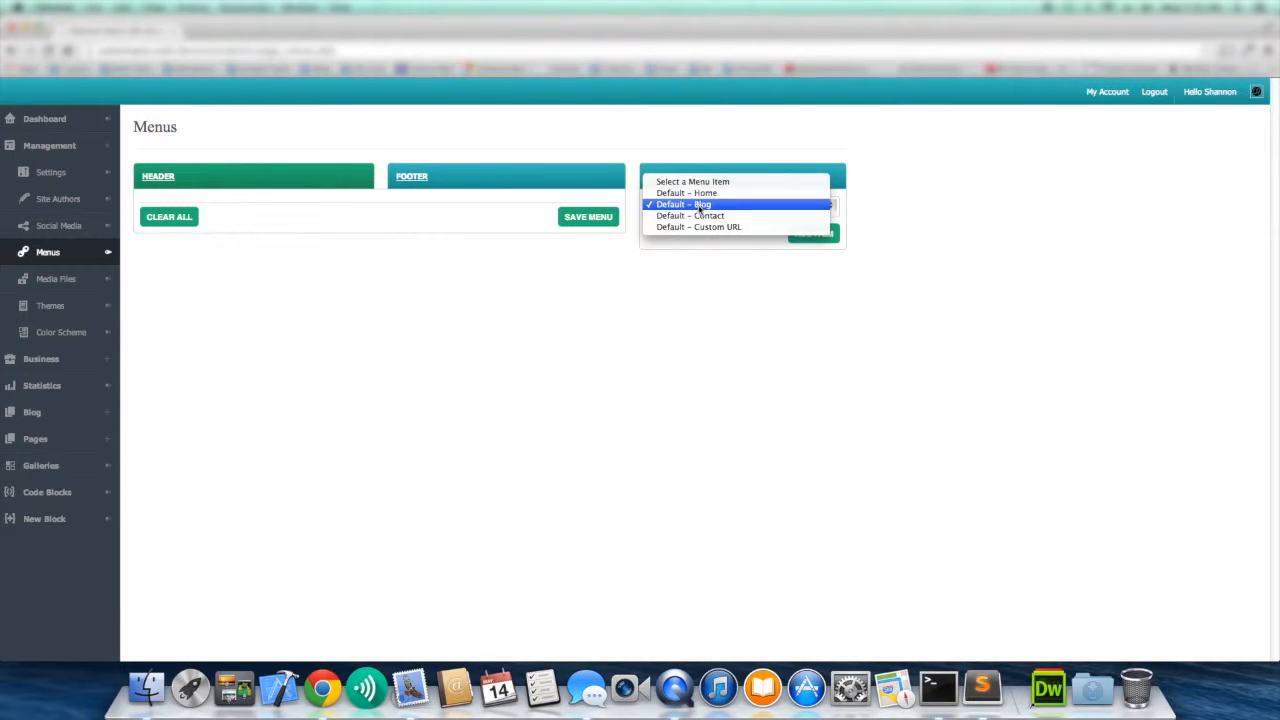
{"action": "left_click", "coordinate": [716, 193]}
{"action": "left_click", "coordinate": [814, 234]}
{"action": "left_click", "coordinate": [731, 214]}
{"action": "left_click", "coordinate": [731, 216]}
{"action": "left_click", "coordinate": [800, 234]}
{"action": "left_click", "coordinate": [724, 206]}
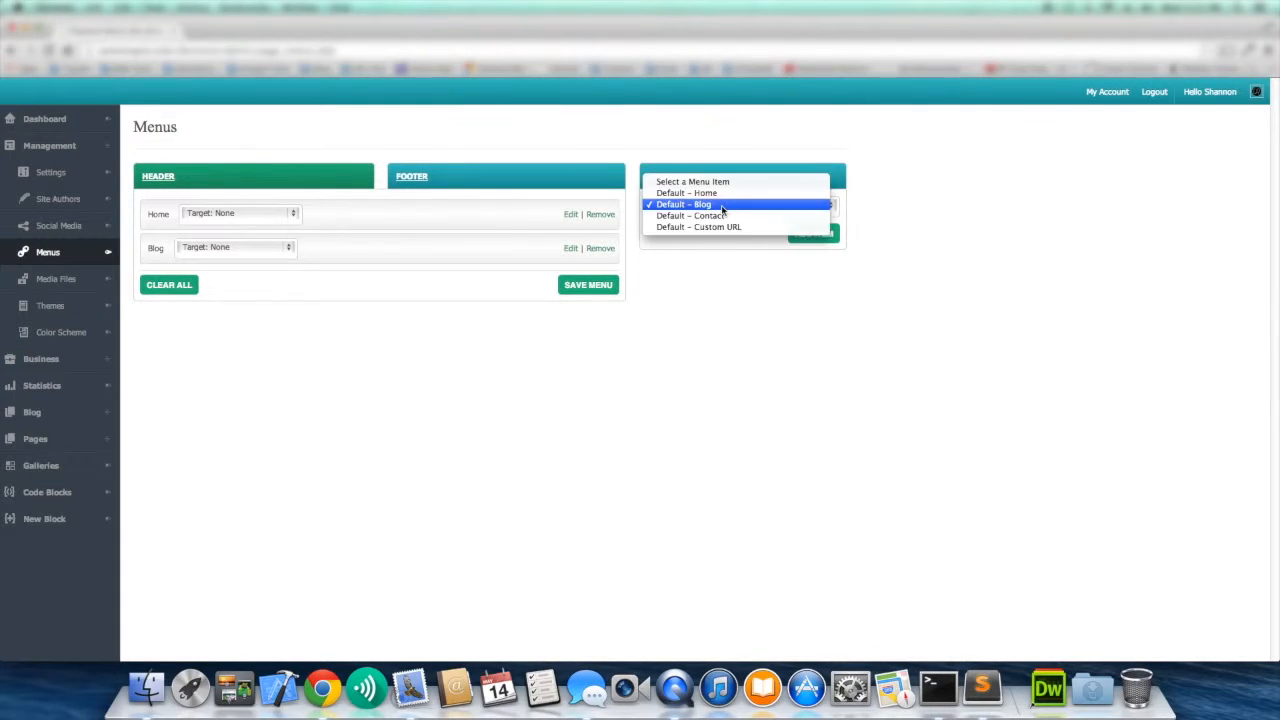
{"action": "left_click", "coordinate": [722, 215]}
{"action": "left_click", "coordinate": [814, 233]}
Add a custom URL item to the header menu and title it Supplies.
{"action": "left_click", "coordinate": [748, 207]}
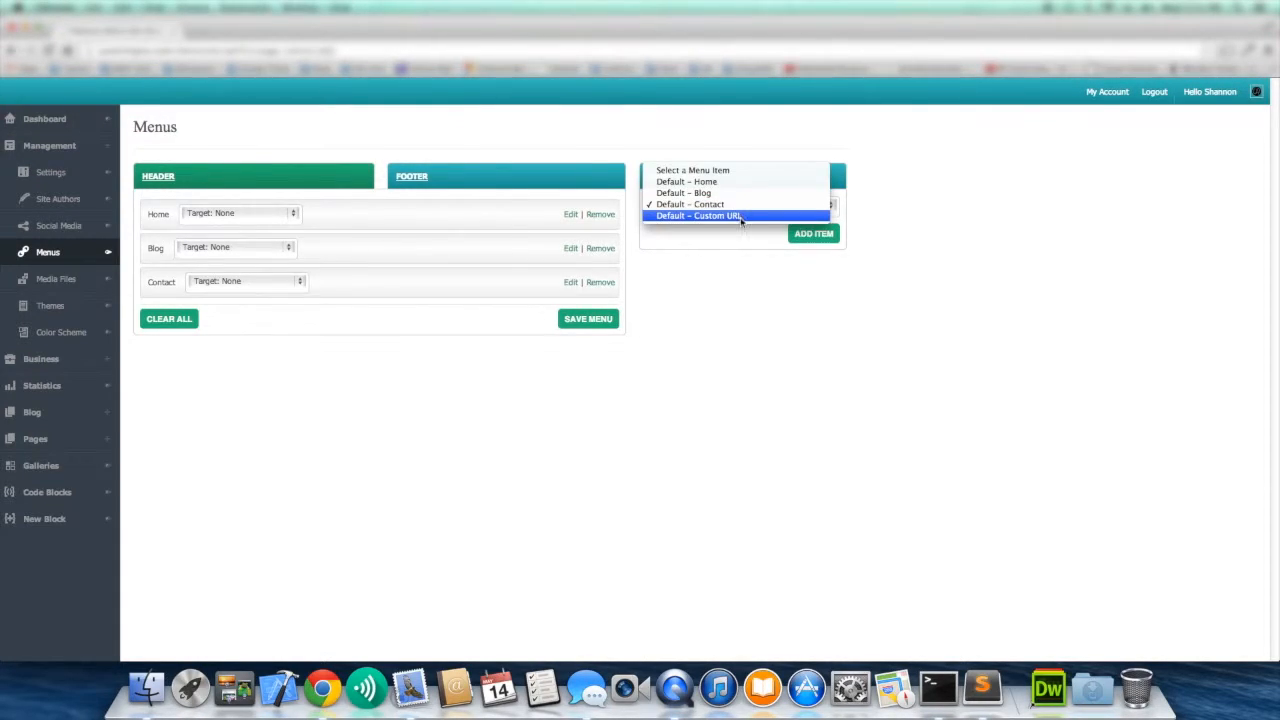
{"action": "left_click", "coordinate": [740, 217]}
{"action": "left_click", "coordinate": [805, 234]}
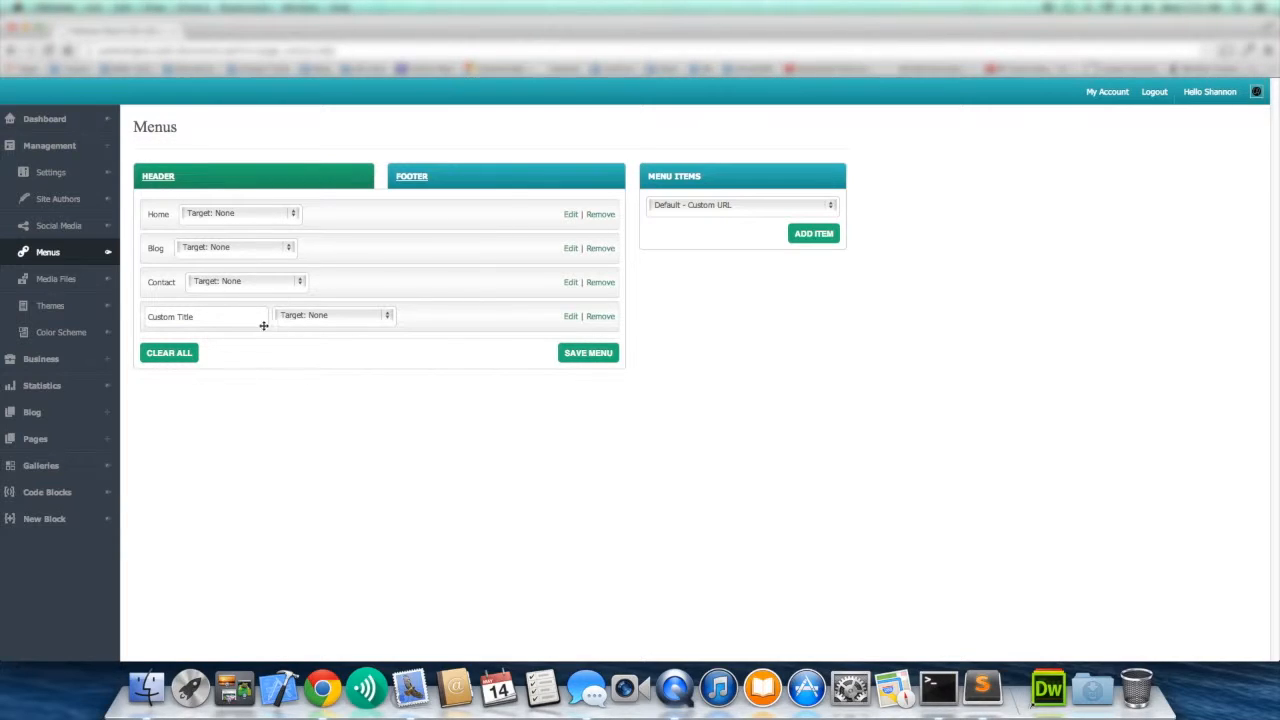
{"action": "left_click_drag", "start_coordinate": [238, 320], "coordinate": [134, 320]}
{"action": "type", "text": "S"}
{"action": "left_click", "coordinate": [345, 318]}
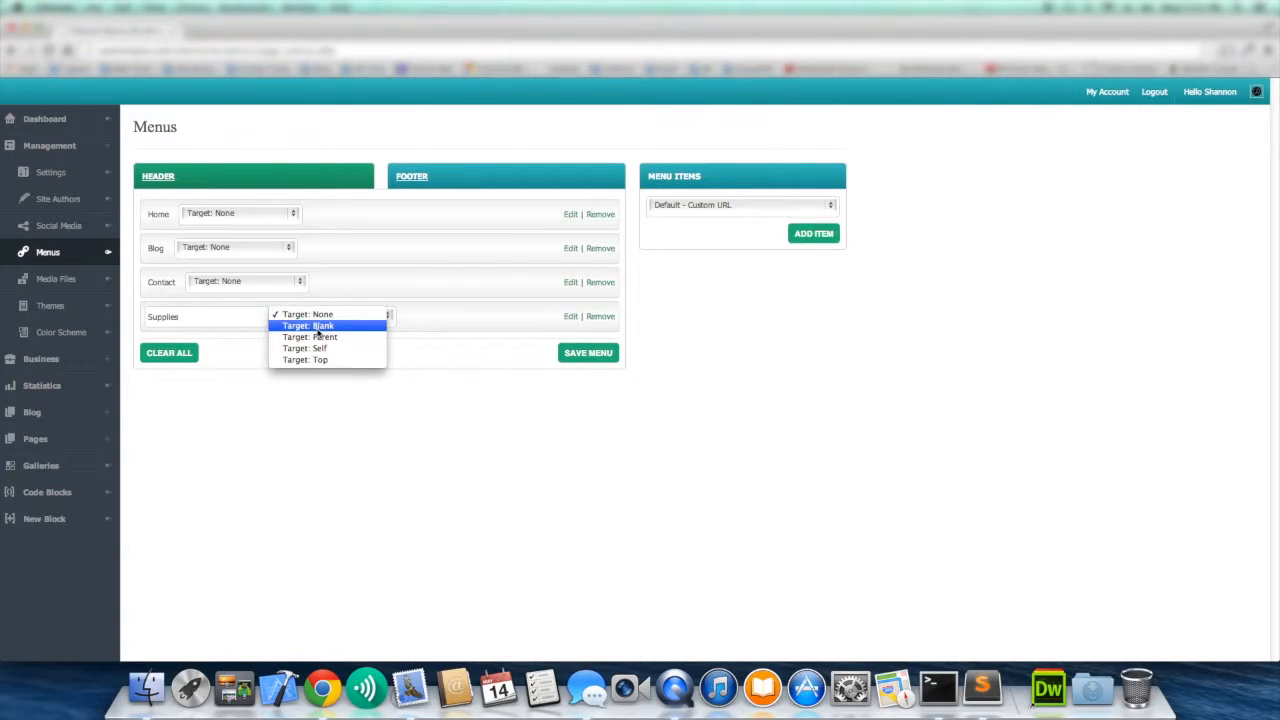
{"action": "left_click", "coordinate": [317, 327]}
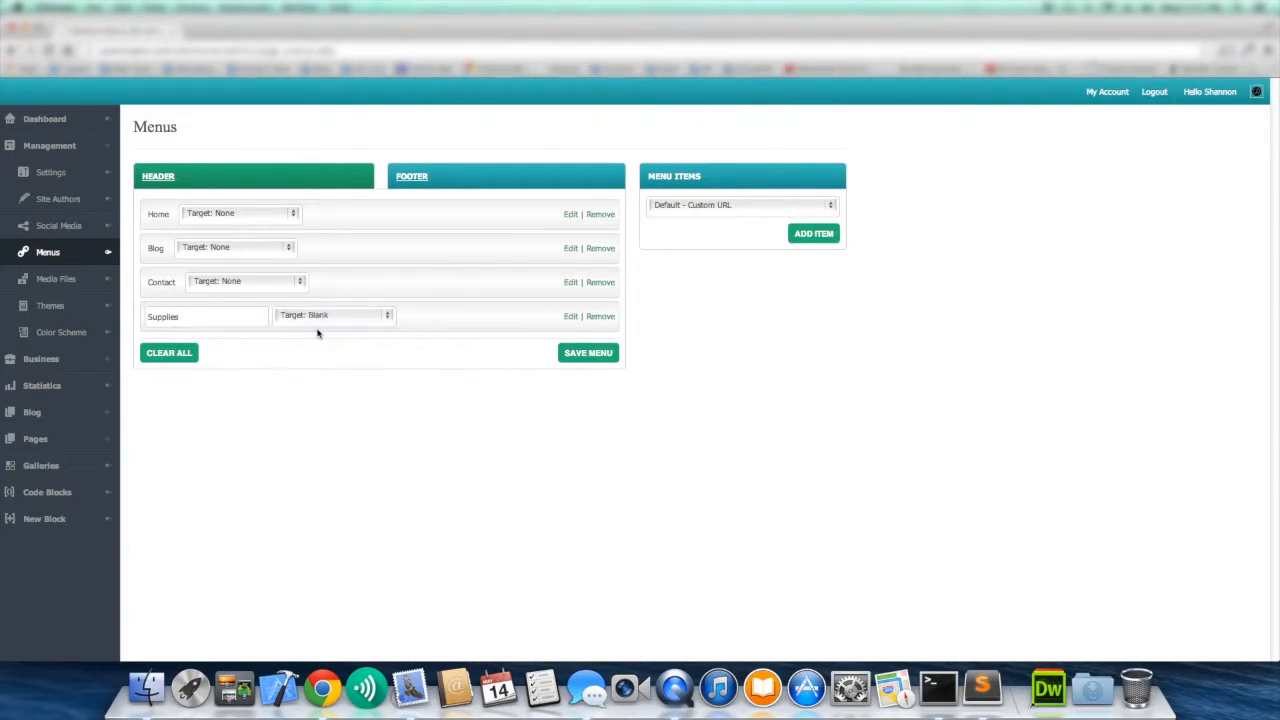
{"action": "left_click", "coordinate": [570, 318]}
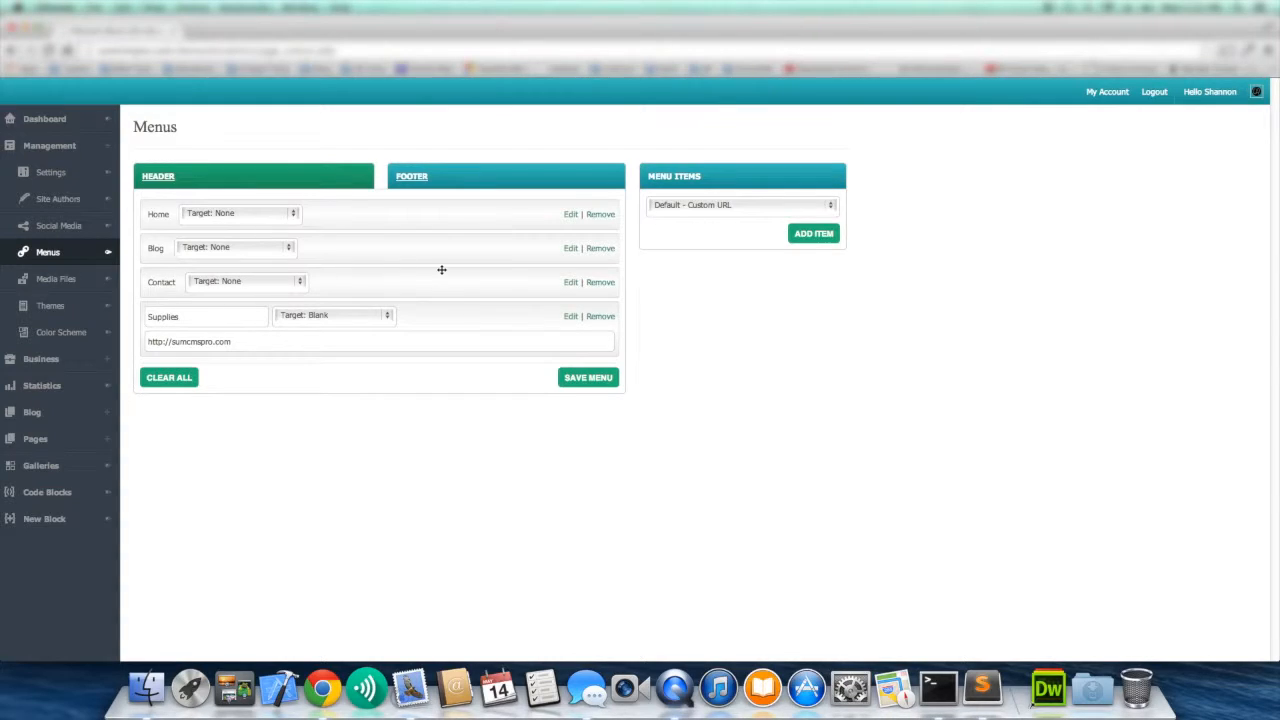
Change the Contact item's display label to Support.
{"action": "left_click", "coordinate": [570, 284]}
{"action": "left_click_drag", "start_coordinate": [190, 308], "coordinate": [157, 319]}
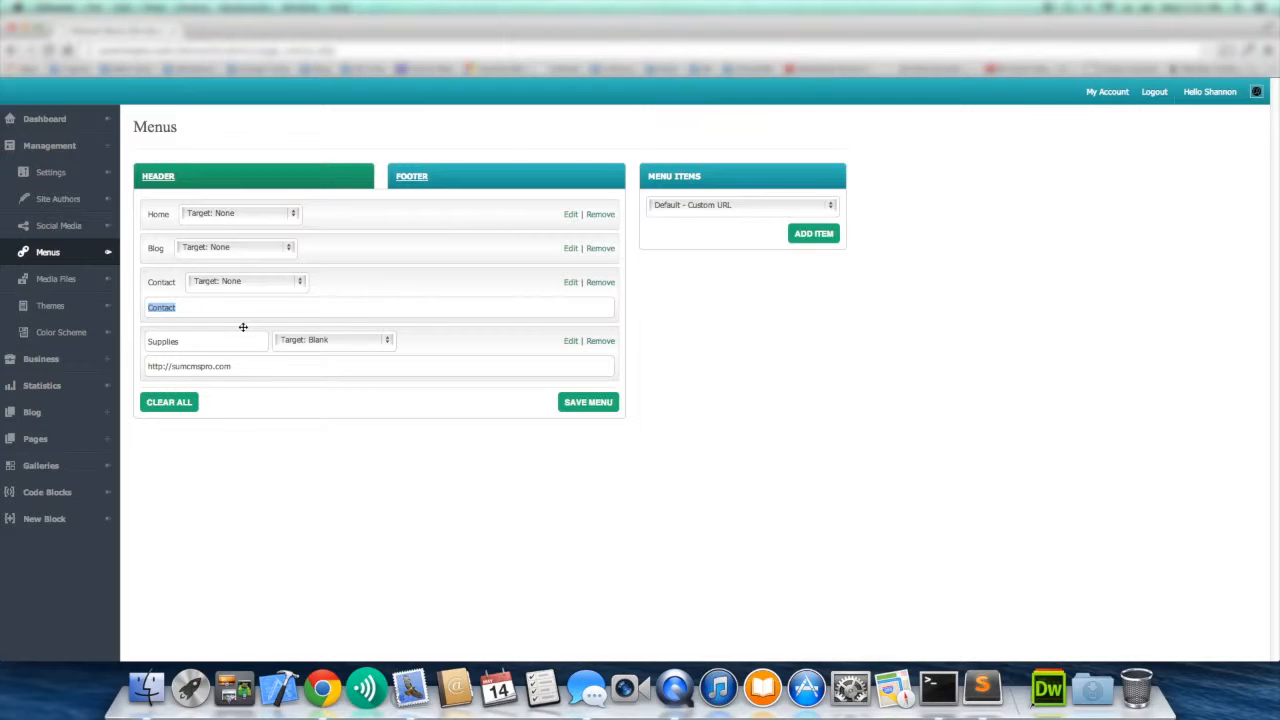
{"action": "type", "text": "C"}
{"action": "left_click_drag", "start_coordinate": [195, 309], "coordinate": [129, 310]}
{"action": "type", "text": "Support"}
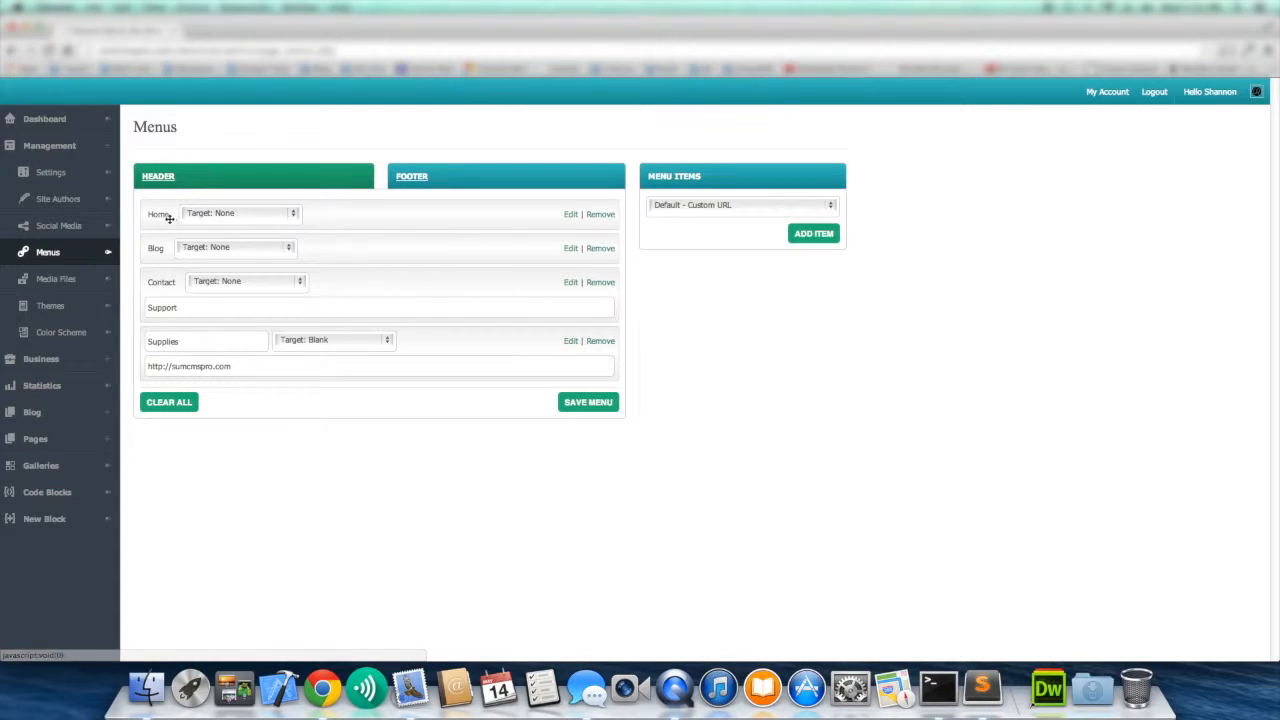
{"action": "left_click", "coordinate": [179, 311]}
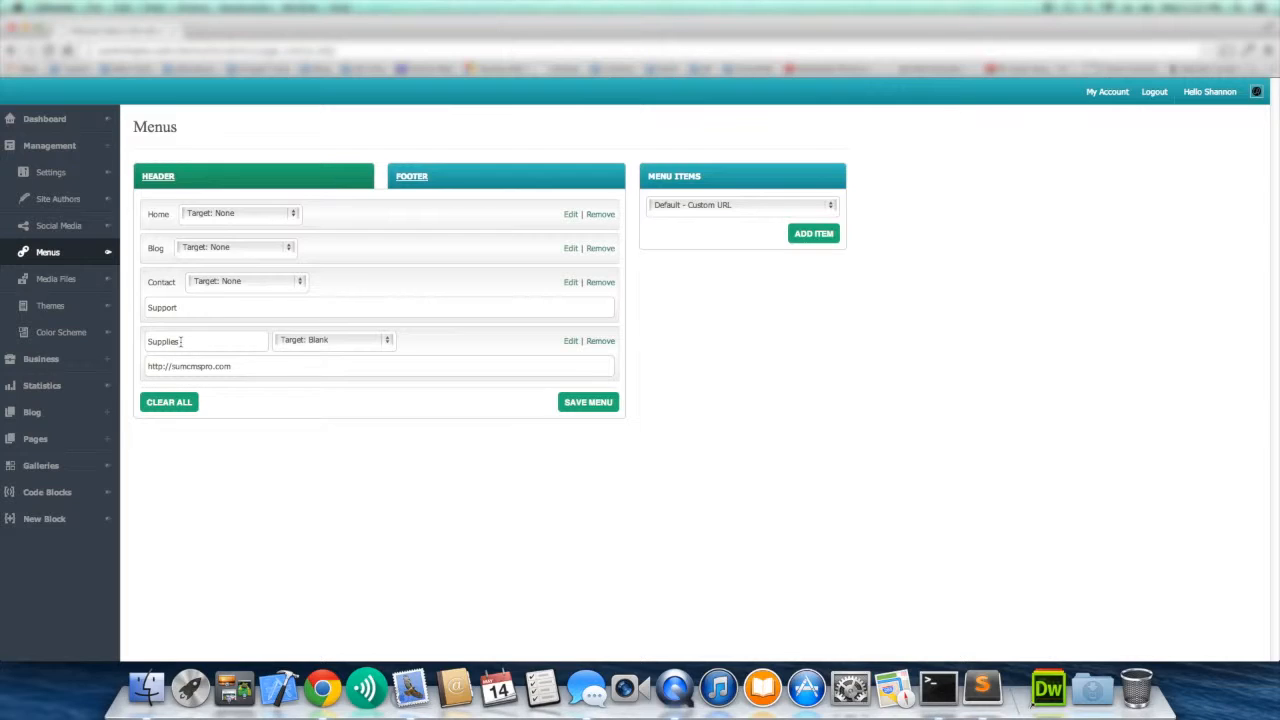
Change the Blog item's display label to News and open the Home item's label for editing.
{"action": "left_click", "coordinate": [570, 249]}
{"action": "left_click_drag", "start_coordinate": [237, 271], "coordinate": [148, 268]}
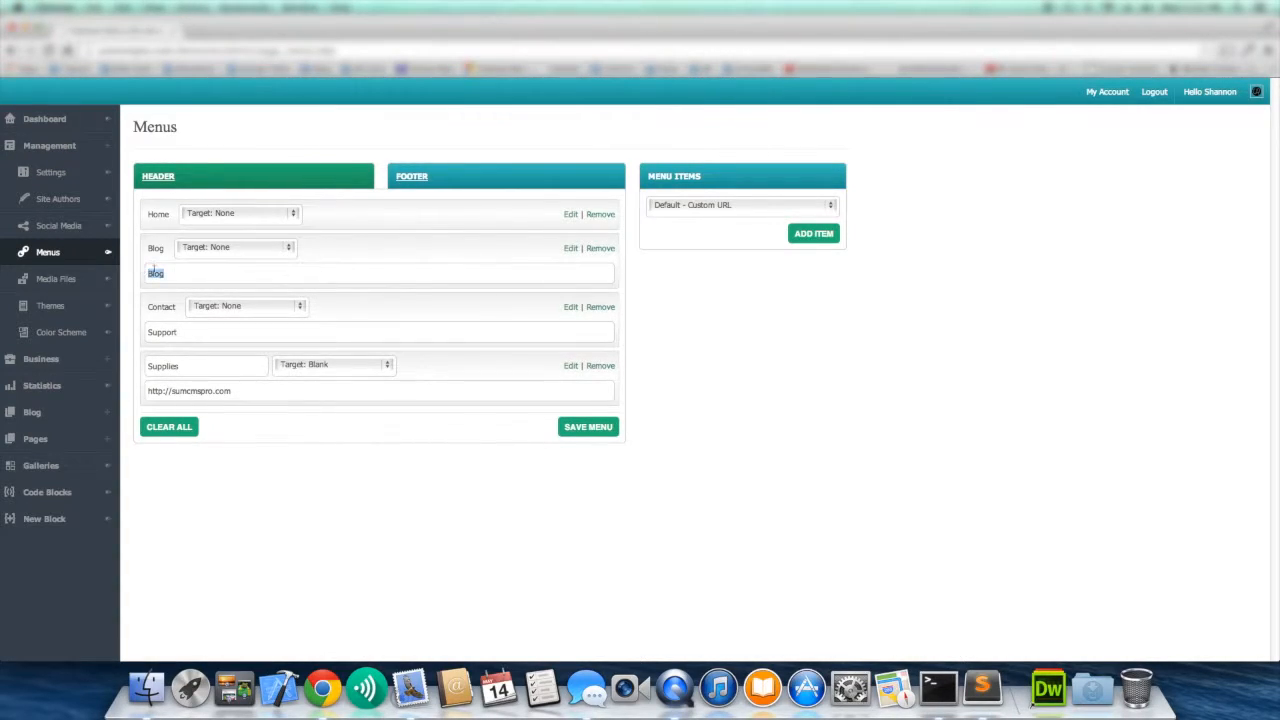
{"action": "type", "text": "News"}
{"action": "left_click", "coordinate": [569, 216]}
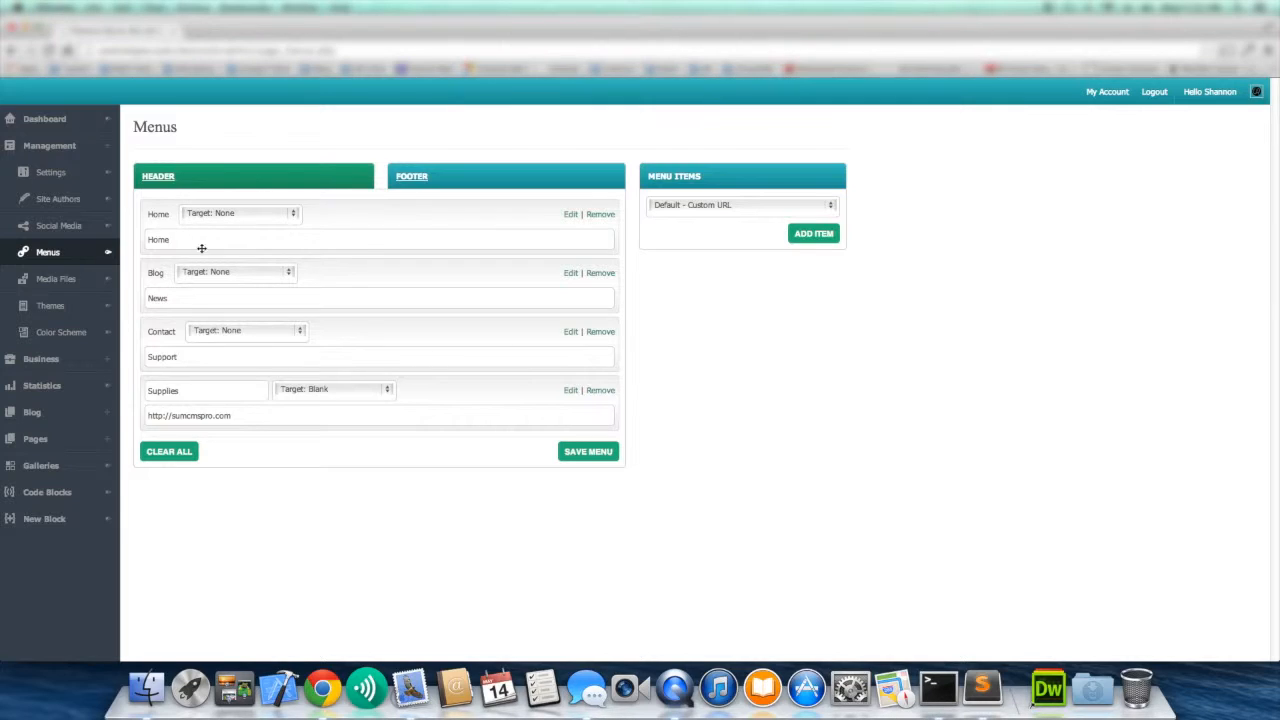
Nest the Blog item under Home as a sub-item in the header menu.
{"action": "mouse_move", "coordinate": [340, 271]}
{"action": "left_mouse_down"}
{"action": "mouse_move", "coordinate": [313, 262]}
{"action": "mouse_move", "coordinate": [360, 249]}
{"action": "mouse_move", "coordinate": [363, 267]}
{"action": "left_mouse_up"}
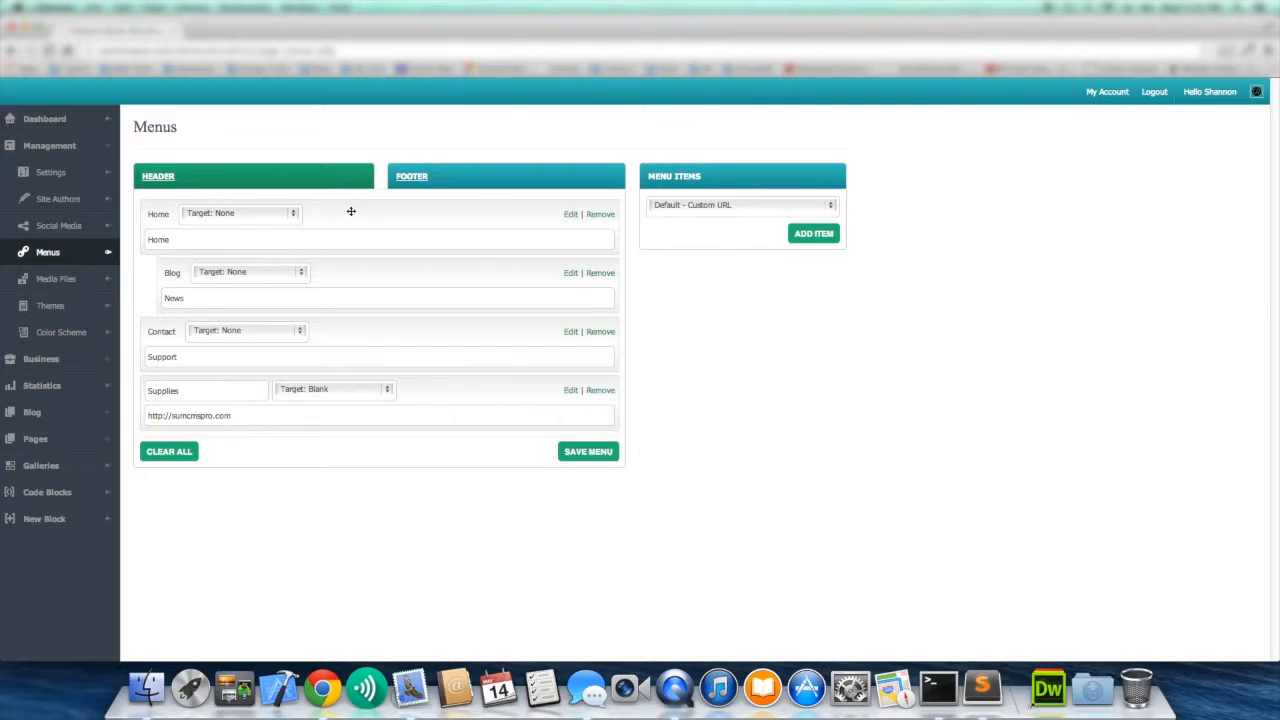
{"action": "mouse_move", "coordinate": [350, 211]}
{"action": "left_mouse_down"}
{"action": "mouse_move", "coordinate": [329, 251]}
{"action": "mouse_move", "coordinate": [337, 320]}
{"action": "mouse_move", "coordinate": [349, 289]}
{"action": "mouse_move", "coordinate": [331, 260]}
{"action": "mouse_move", "coordinate": [331, 213]}
{"action": "left_mouse_up"}
{"action": "left_click_drag", "start_coordinate": [186, 298], "coordinate": [165, 298]}
{"action": "left_click", "coordinate": [358, 299]}
Save the header menu with the custom item selection left as is.
{"action": "left_click", "coordinate": [722, 207]}
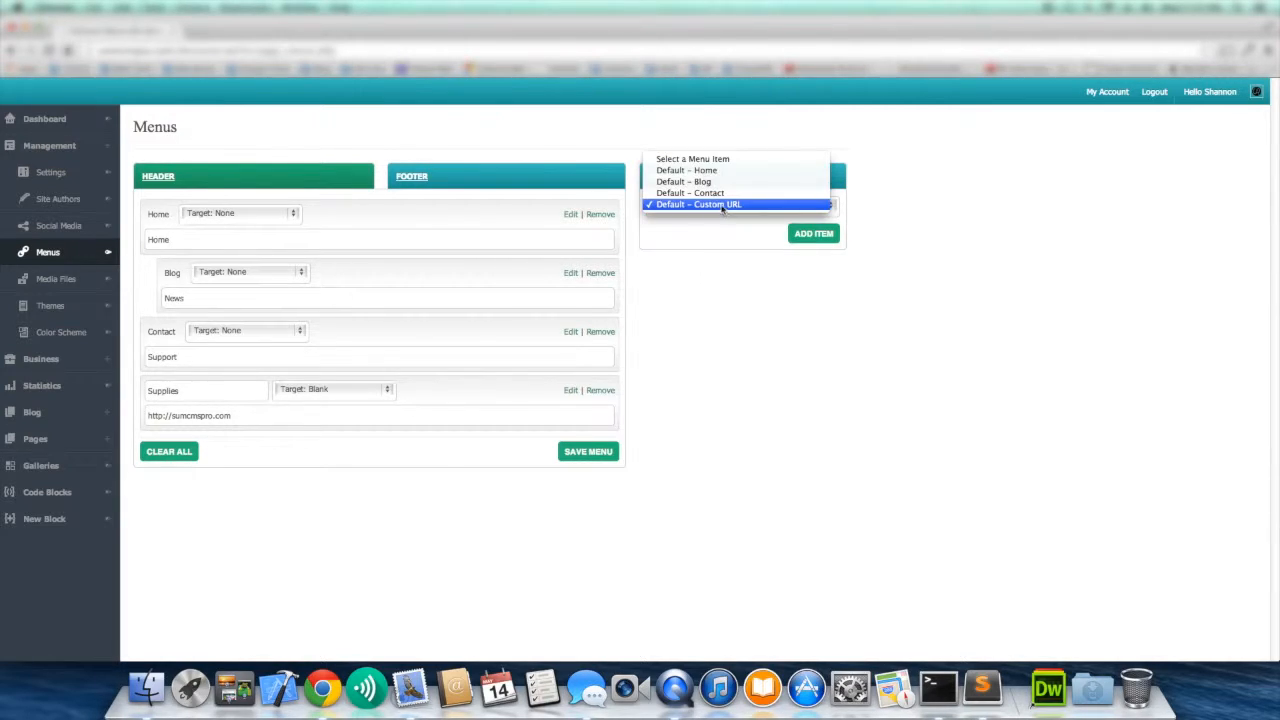
{"action": "left_click", "coordinate": [725, 246]}
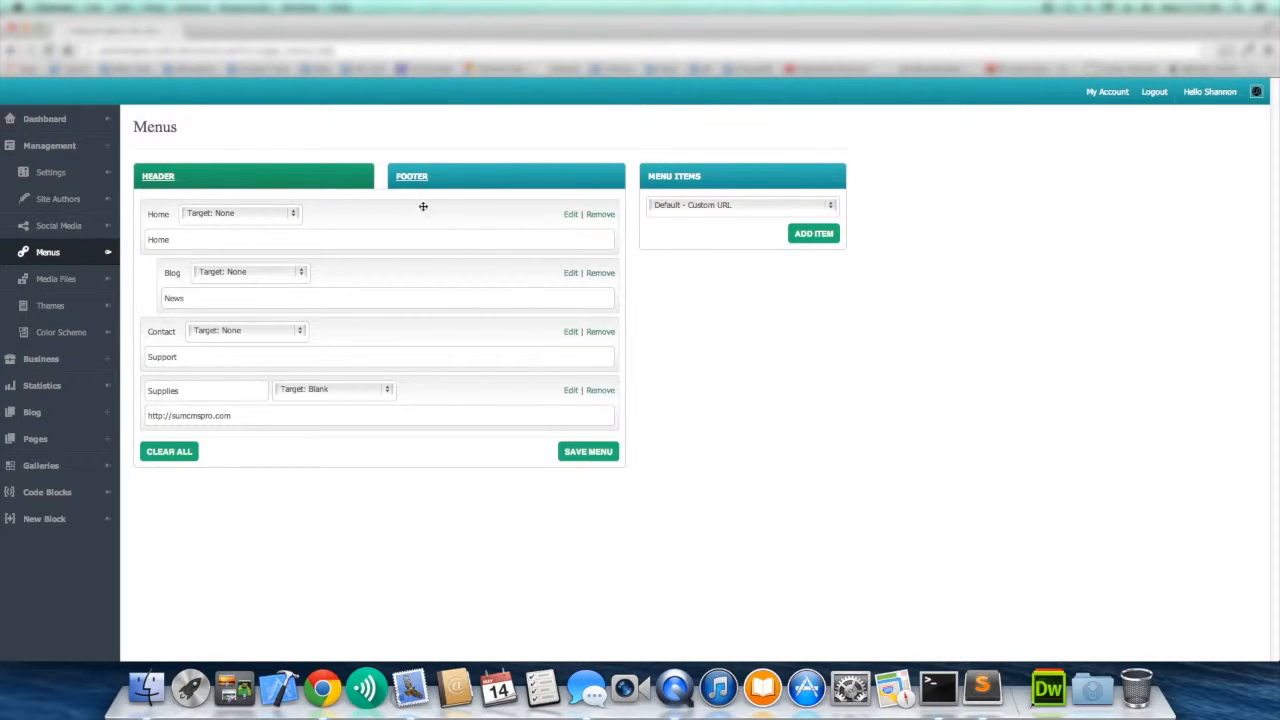
{"action": "left_click", "coordinate": [585, 452]}
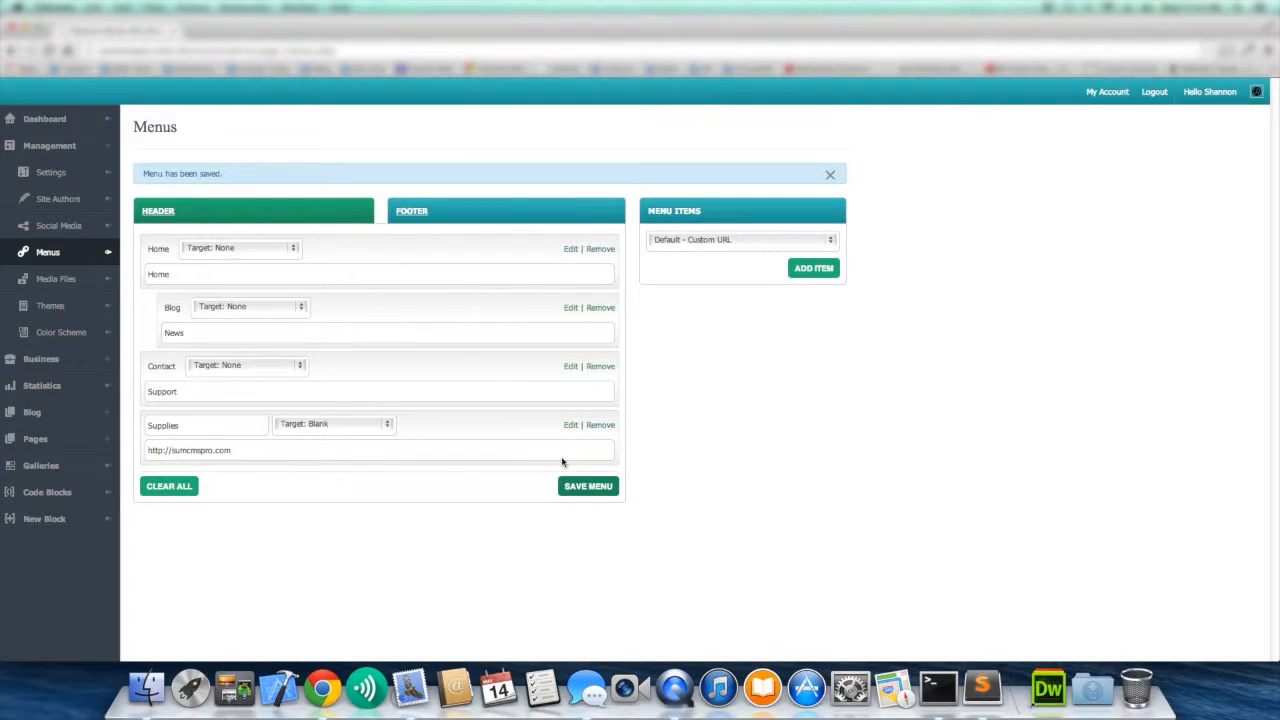
View the footer menu, return to the header menu and expand all four items to check their saved labels and link.
{"action": "left_click", "coordinate": [414, 213]}
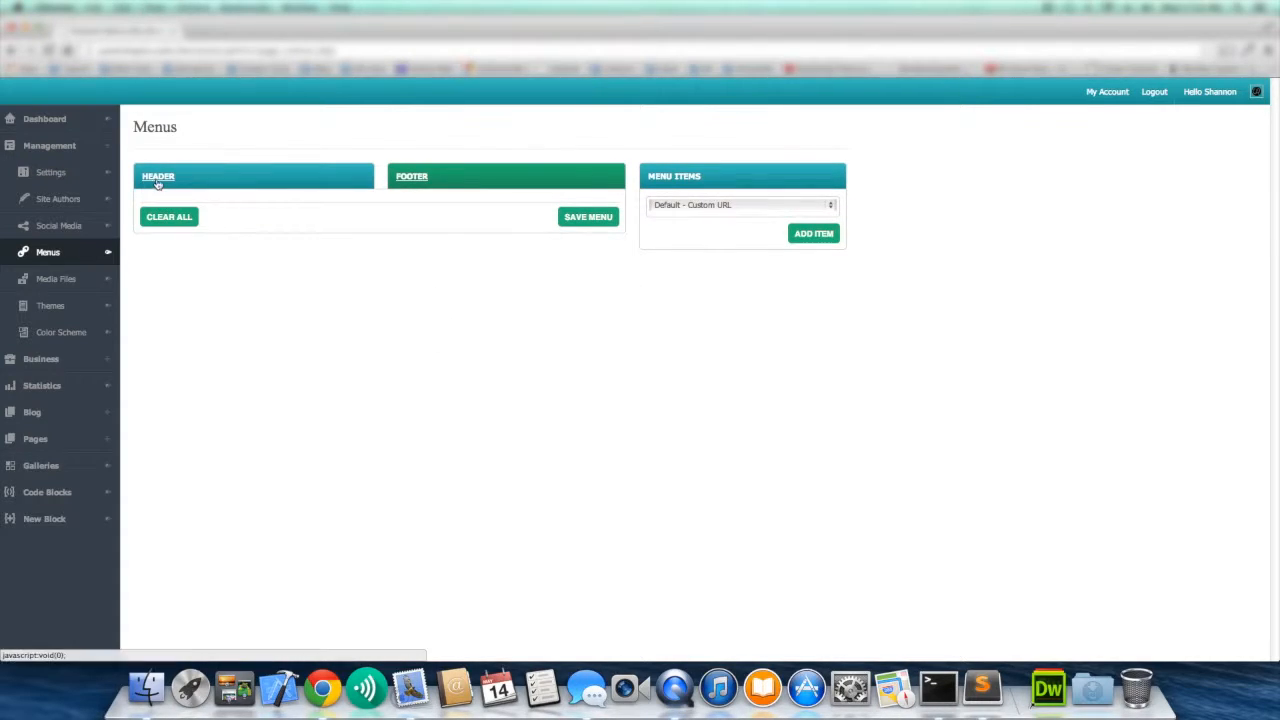
{"action": "left_click", "coordinate": [158, 184]}
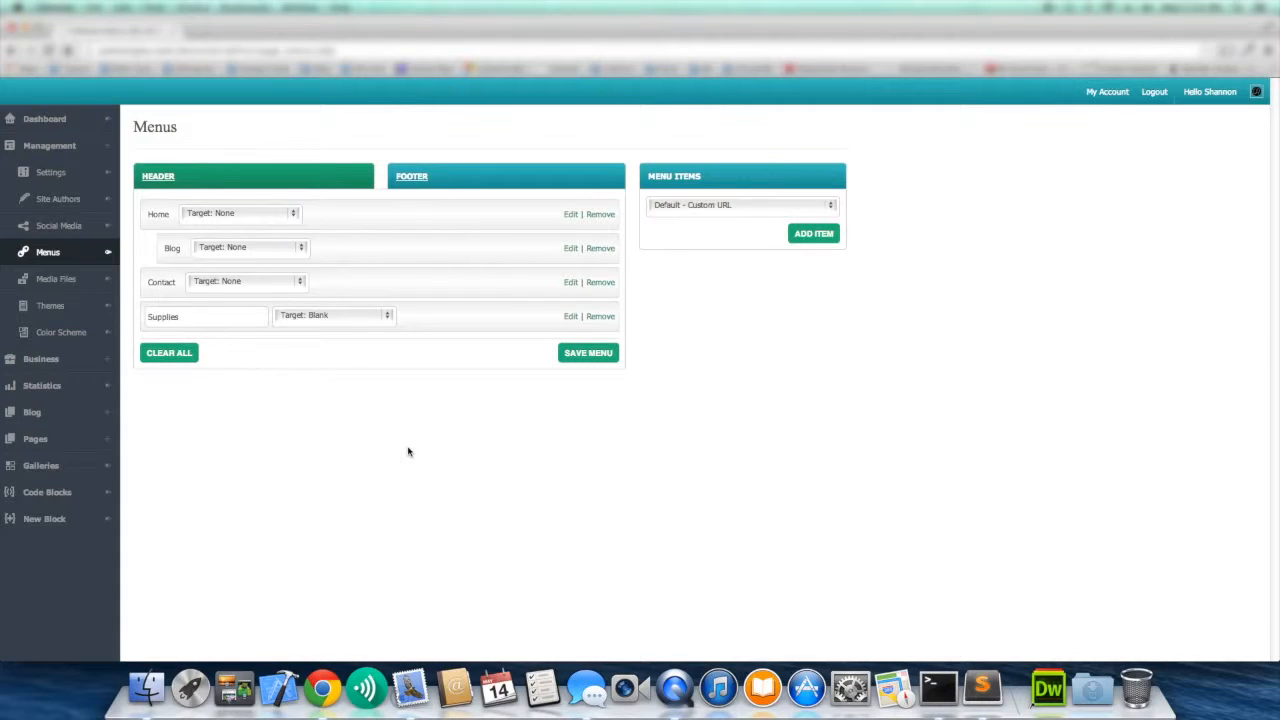
{"action": "left_click", "coordinate": [570, 214]}
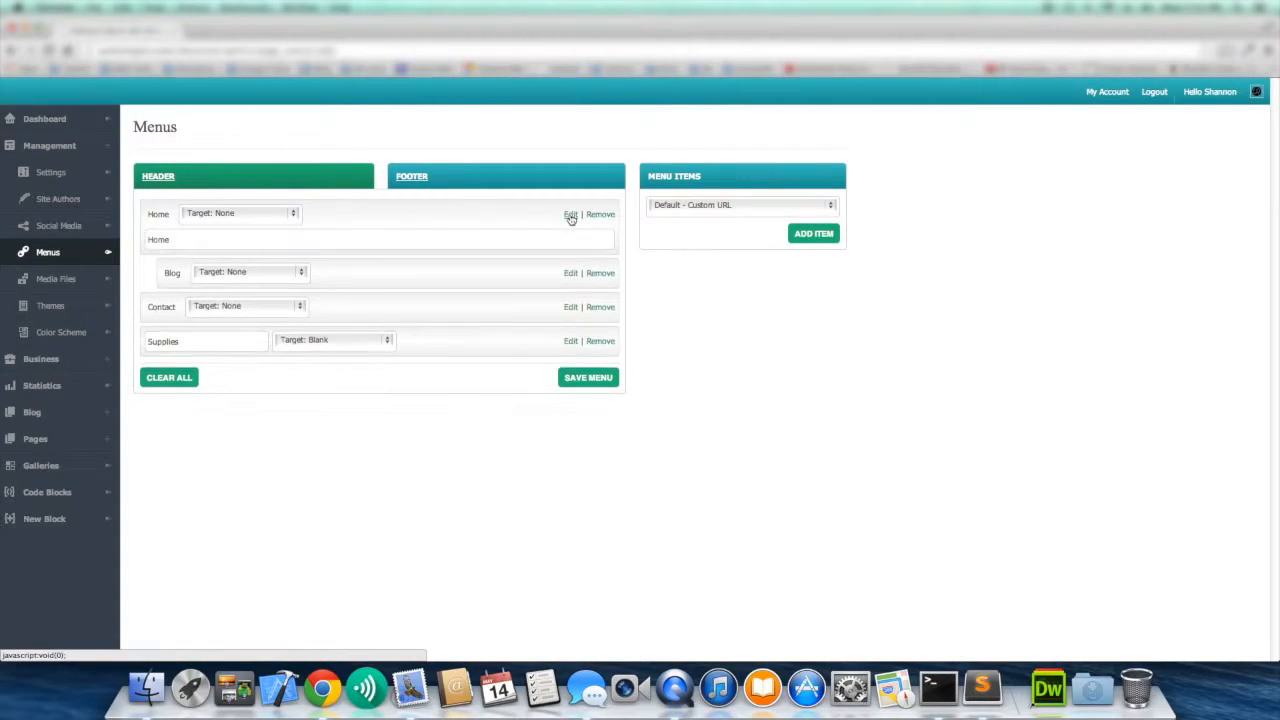
{"action": "left_click", "coordinate": [572, 273]}
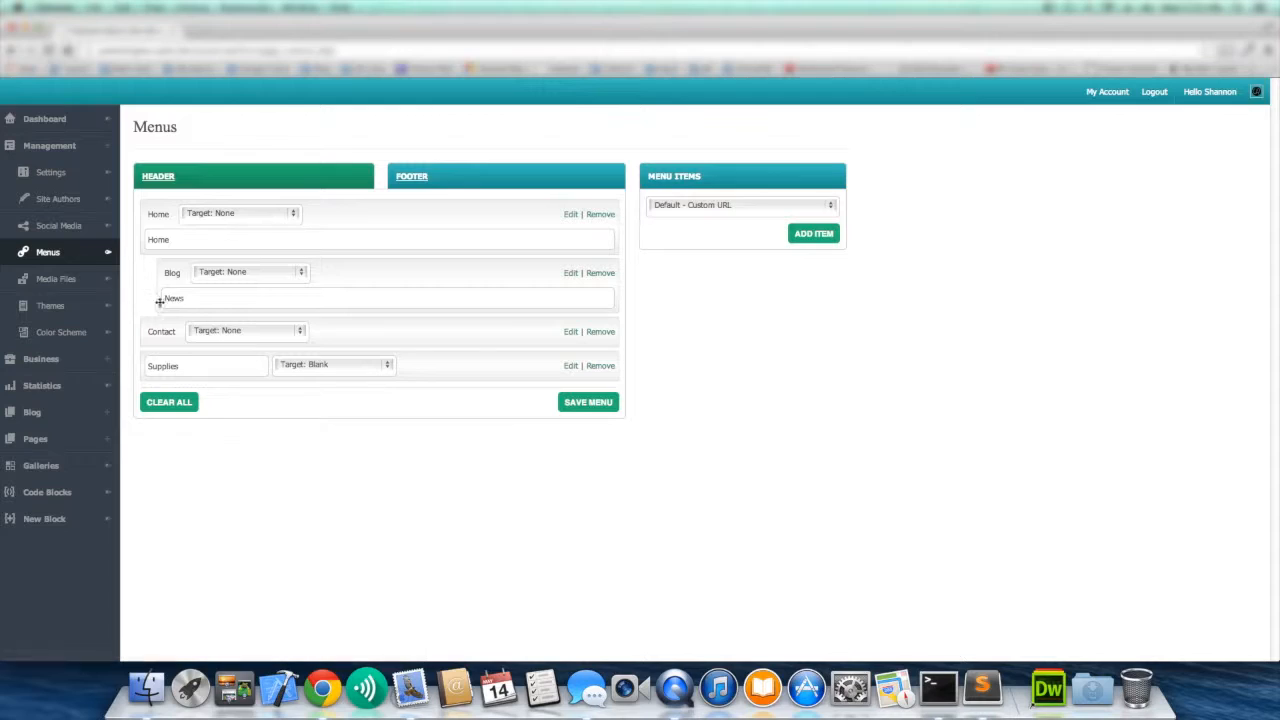
{"action": "left_click", "coordinate": [570, 335]}
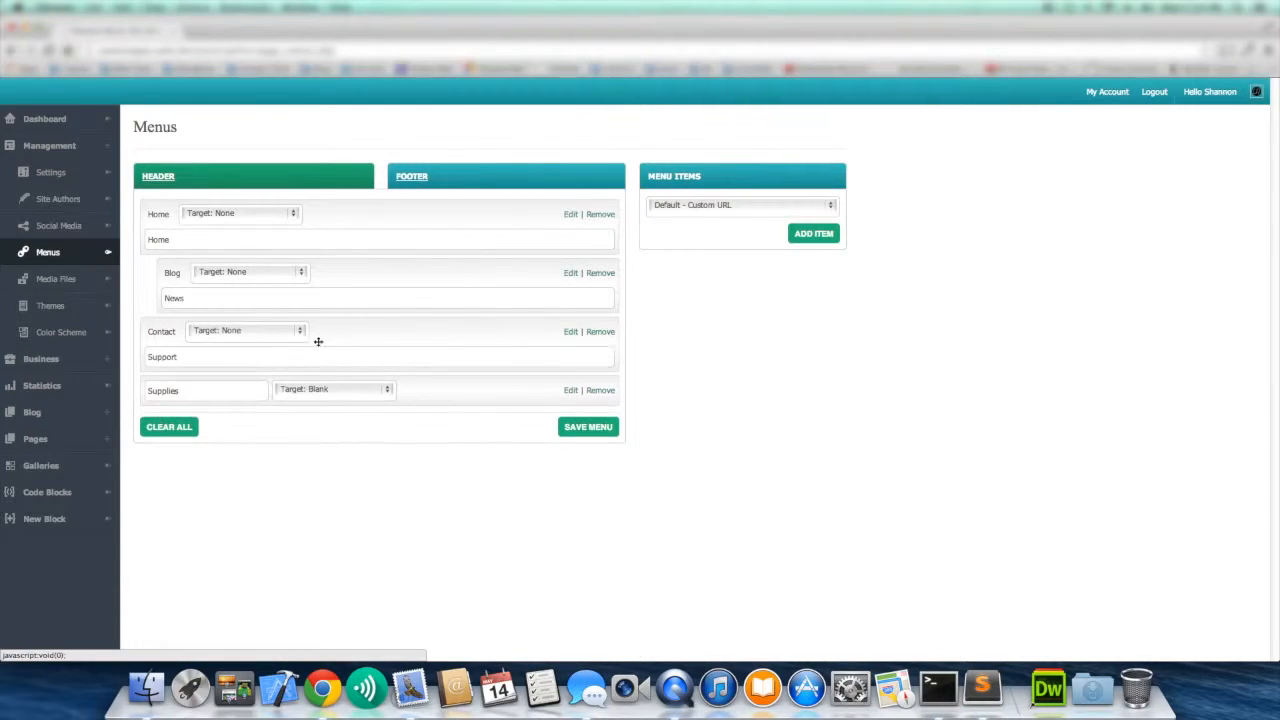
{"action": "left_click", "coordinate": [572, 391]}
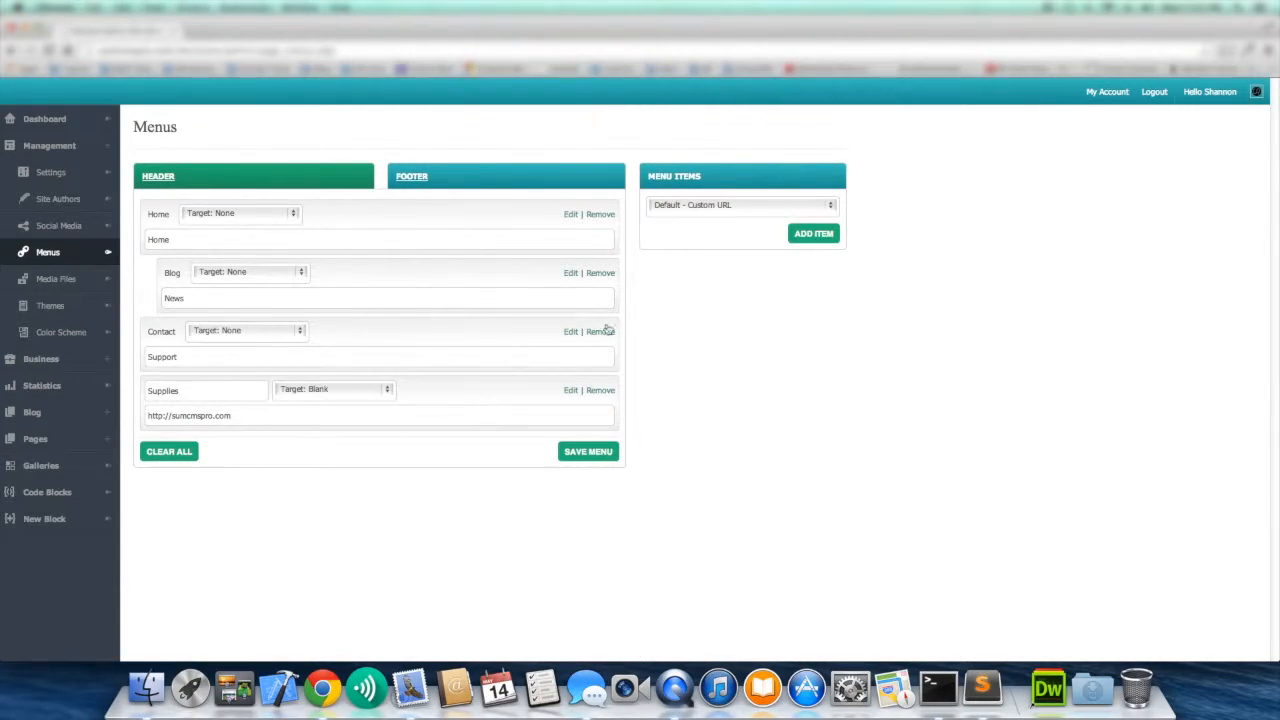